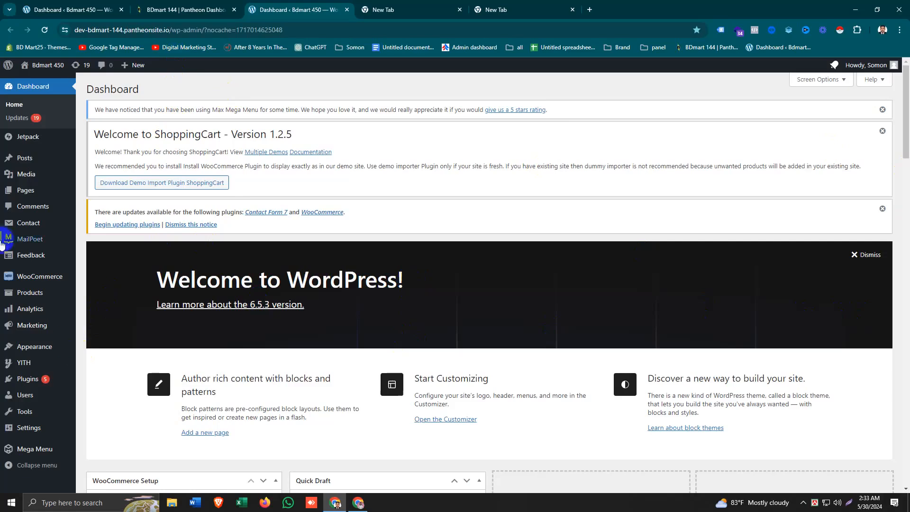
# Search the add-plugins directory for gtm4wp
pyautogui.moveTo(36, 383)
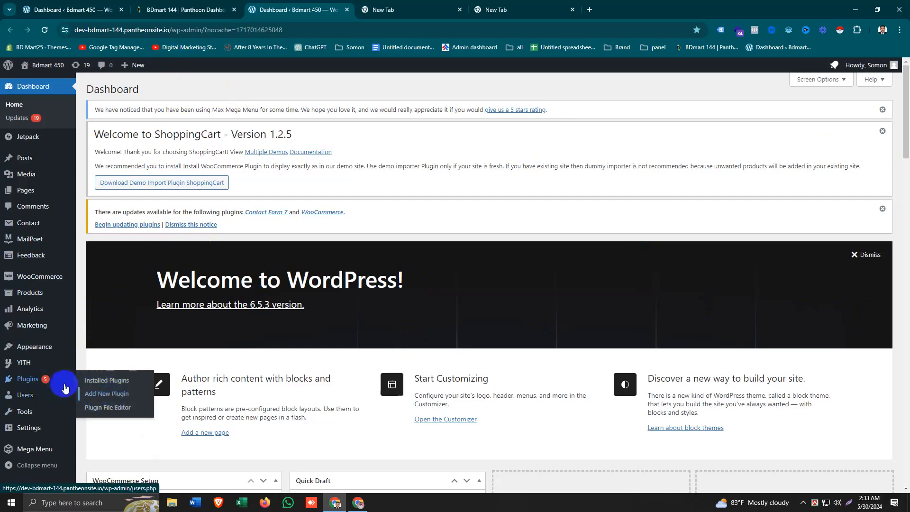
pyautogui.click(107, 393)
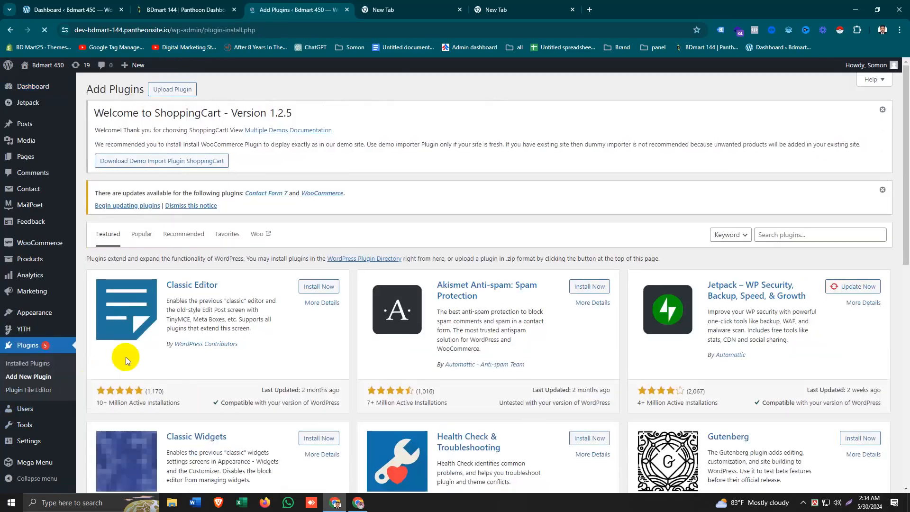
pyautogui.click(770, 234)
pyautogui.click(804, 324)
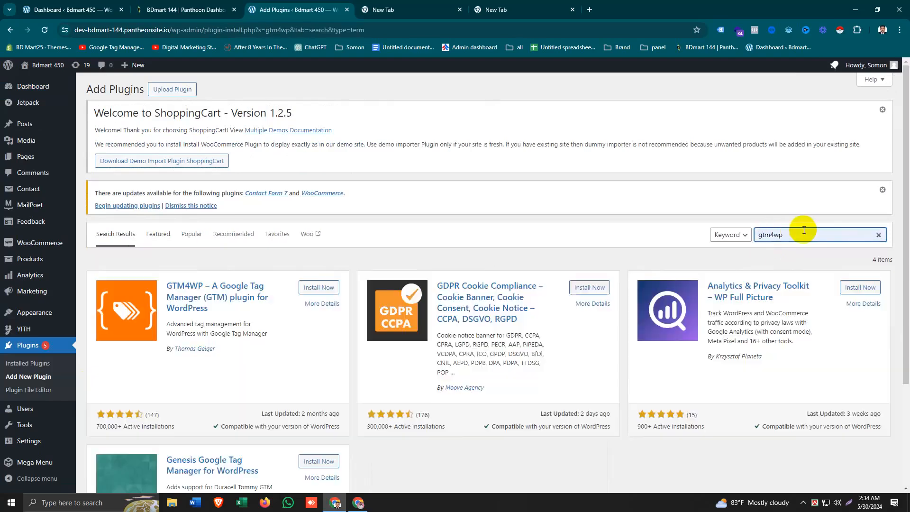
# Install and activate the GTM4WP Google Tag Manager plugin for WordPress
pyautogui.click(298, 289)
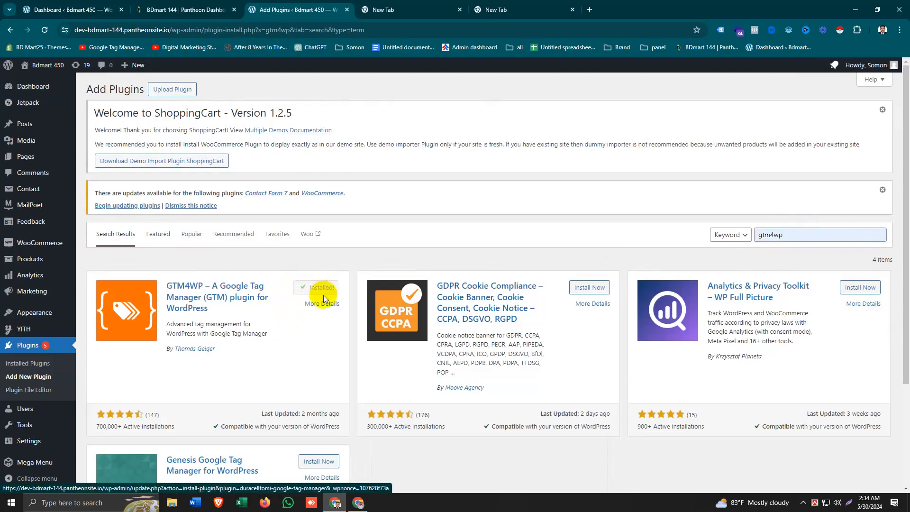
pyautogui.click(313, 287)
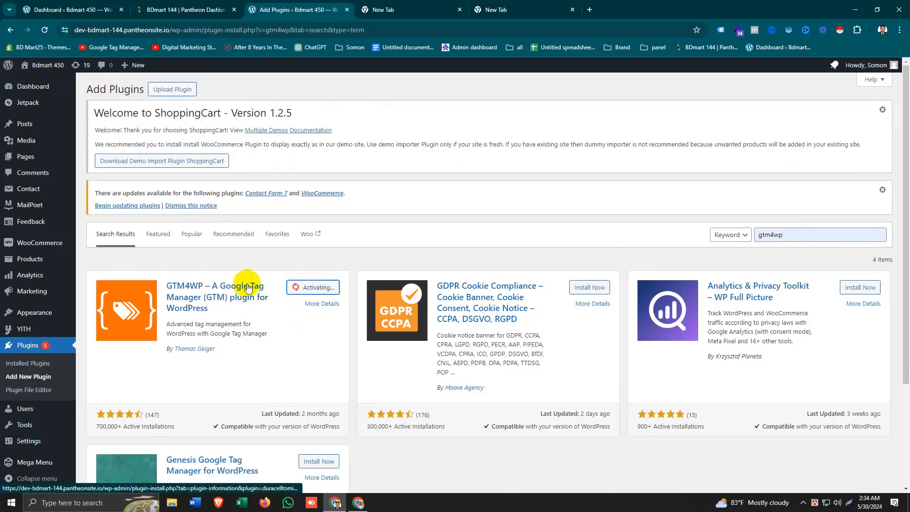
pyautogui.scroll(-3, 129, 328)
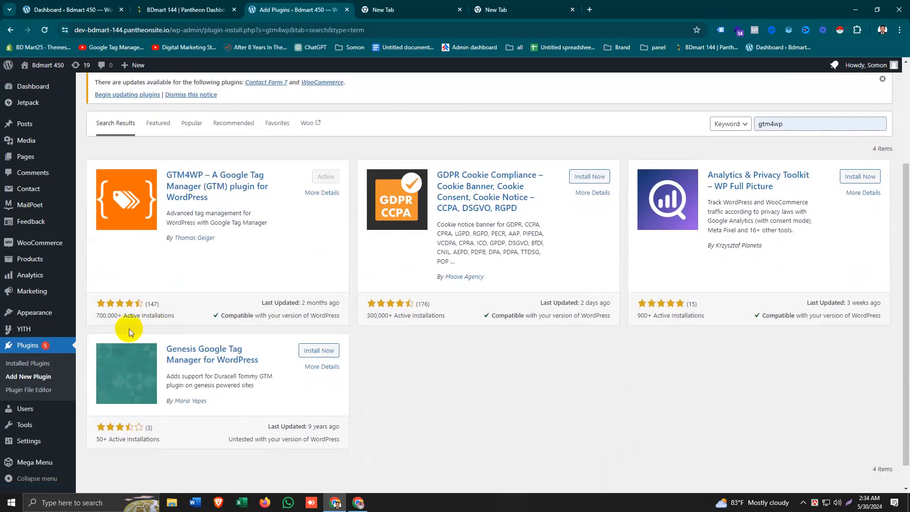
pyautogui.scroll(2, 236, 280)
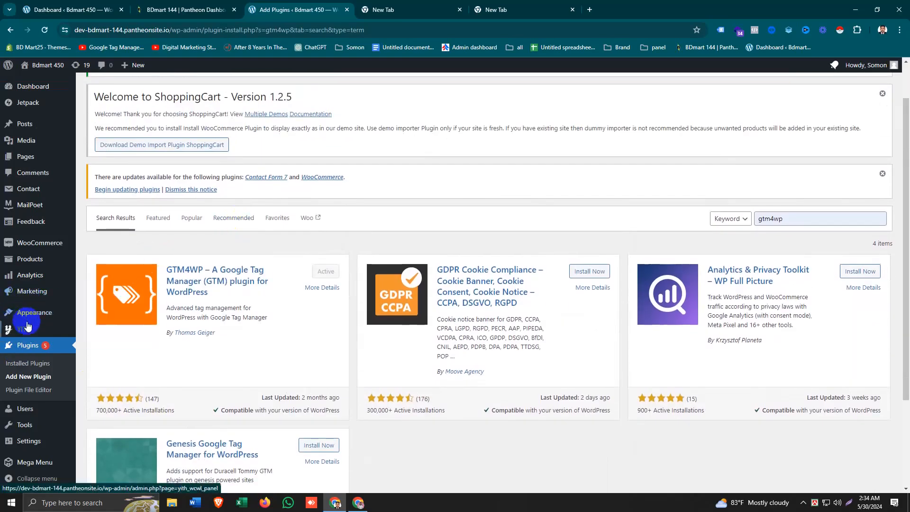
# Open the settings of the GTM4WP plugin from the list of installed plugins
pyautogui.click(28, 364)
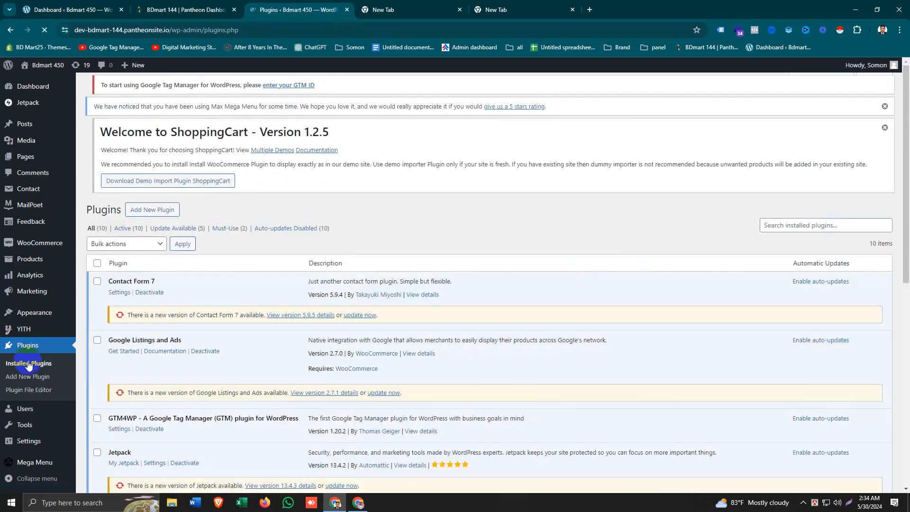
pyautogui.scroll(-1, 143, 332)
pyautogui.scroll(-2, 139, 284)
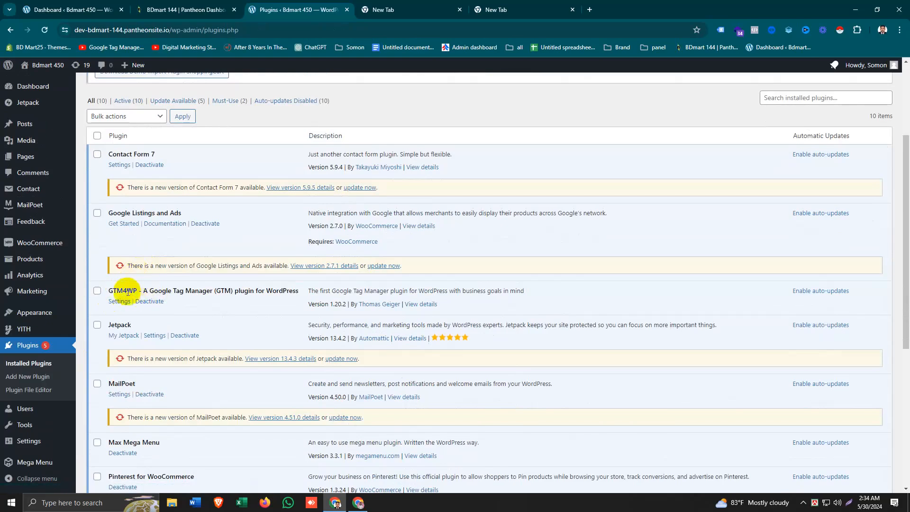
pyautogui.moveTo(112, 291); pyautogui.dragTo(263, 291)
pyautogui.click(222, 309)
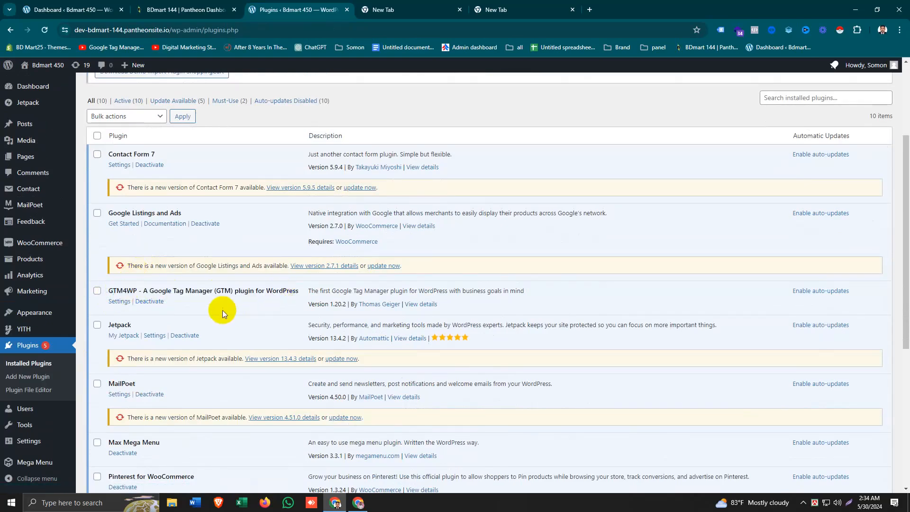
pyautogui.click(120, 303)
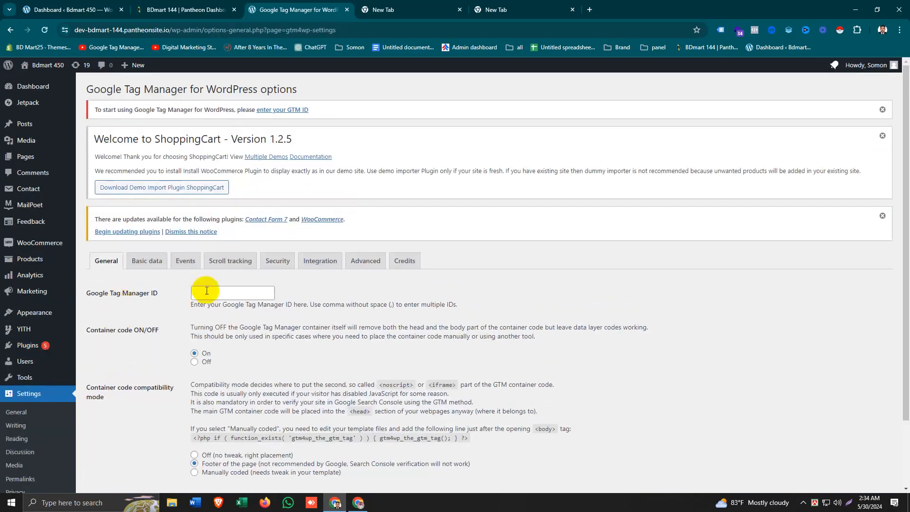
# Enter GTM-5WCKCF8H as the Google Tag Manager ID and save the settings
pyautogui.click(206, 291)
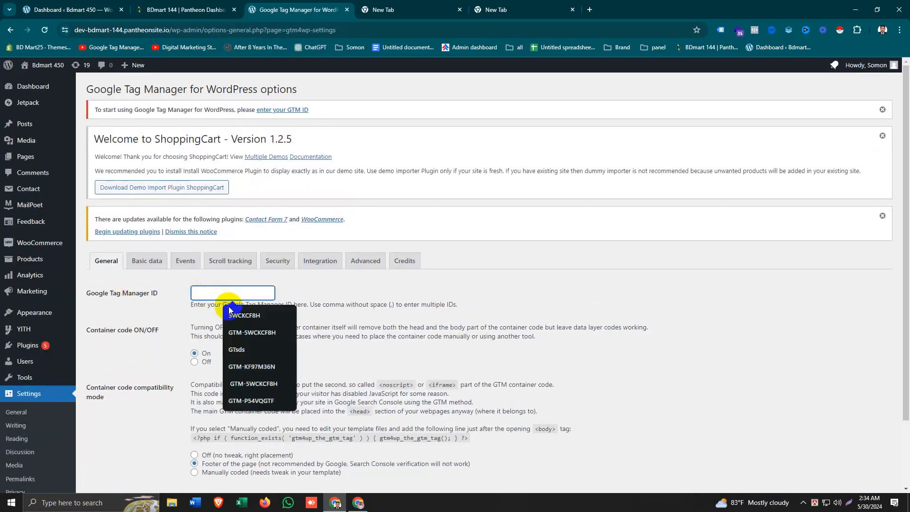
pyautogui.click(243, 332)
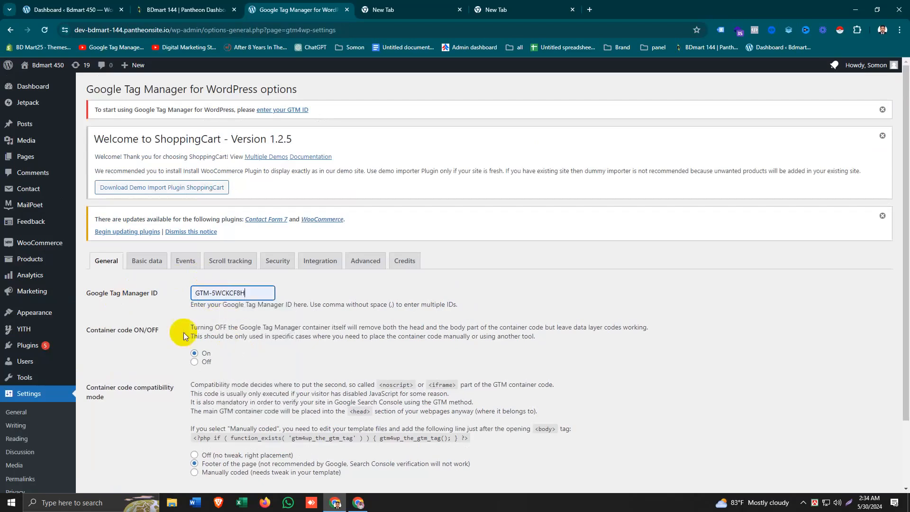
pyautogui.moveTo(85, 332); pyautogui.dragTo(144, 329)
pyautogui.click(153, 349)
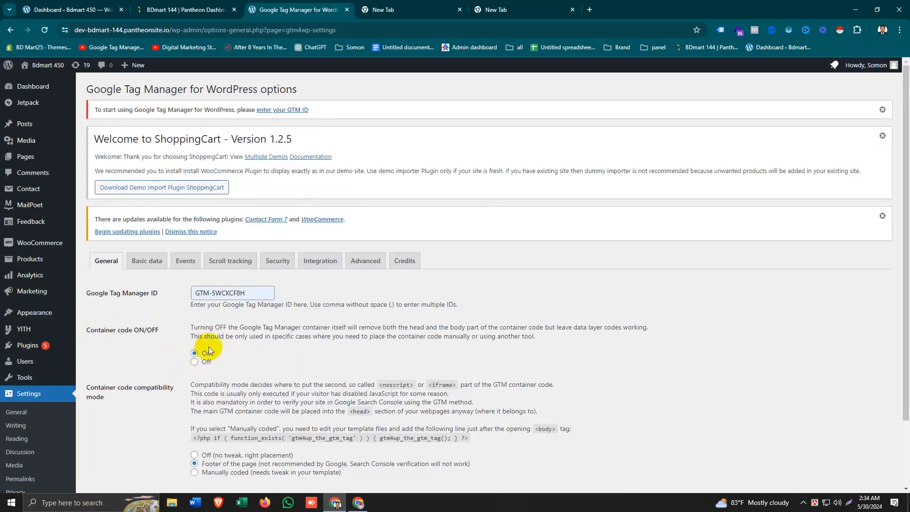
pyautogui.scroll(-2, 208, 345)
pyautogui.click(110, 421)
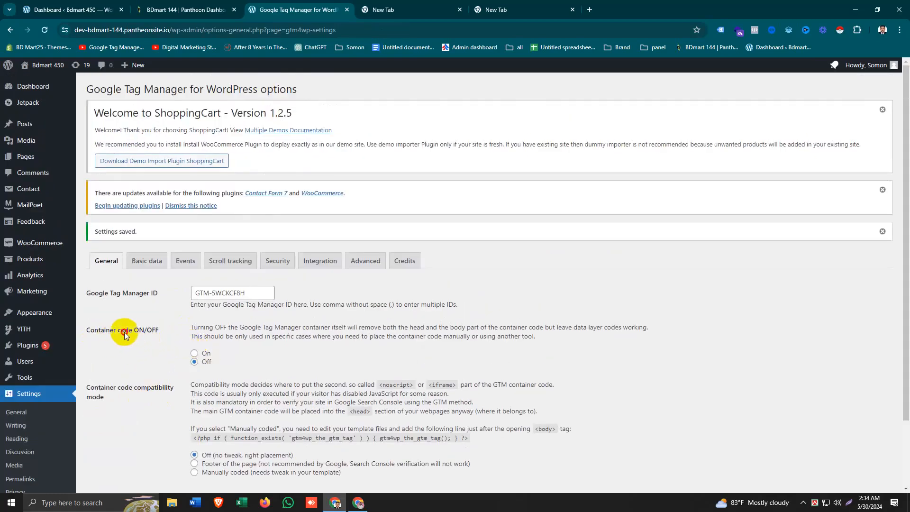
# Turn the Google Tag Manager container code on and save the settings
pyautogui.moveTo(124, 331); pyautogui.dragTo(158, 330)
pyautogui.click(195, 353)
pyautogui.scroll(-1, 183, 340)
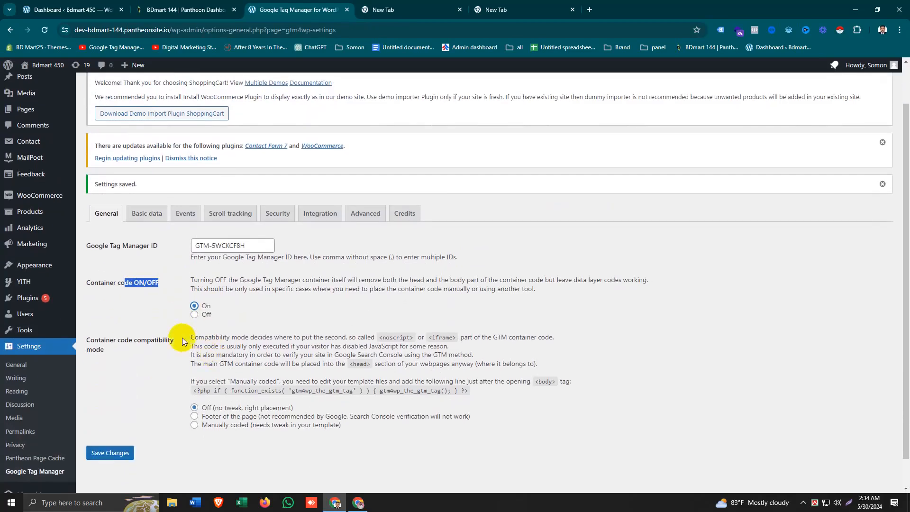
pyautogui.click(115, 452)
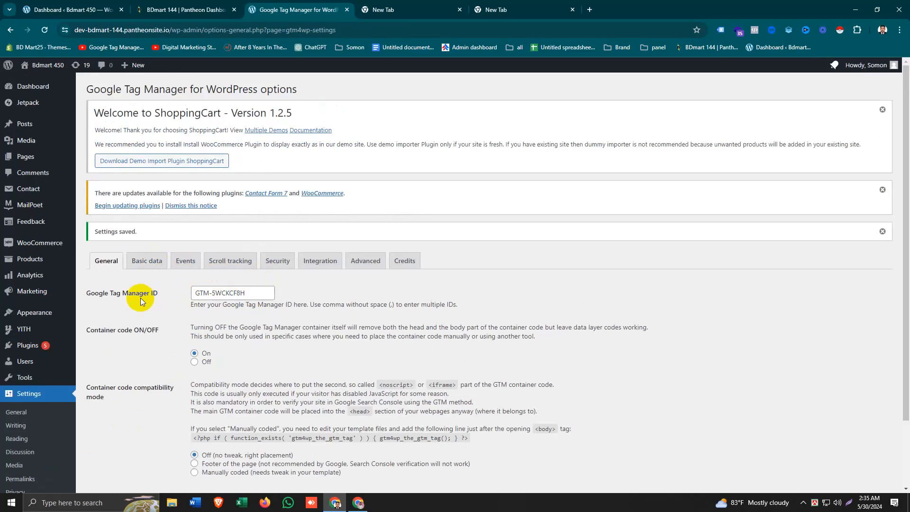
# Enable Track e-commerce in the plugin's WooCommerce integration settings
pyautogui.click(324, 266)
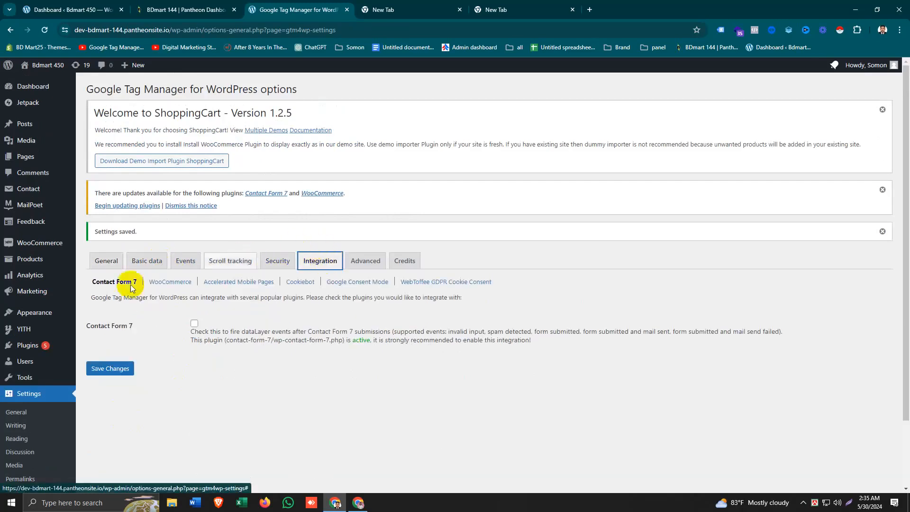
pyautogui.click(175, 282)
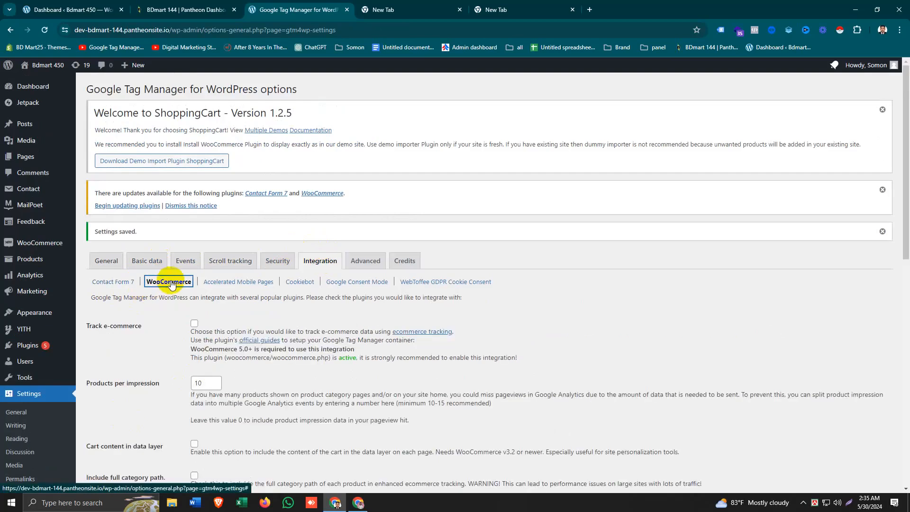
pyautogui.scroll(-1, 177, 283)
pyautogui.moveTo(85, 279); pyautogui.dragTo(121, 277)
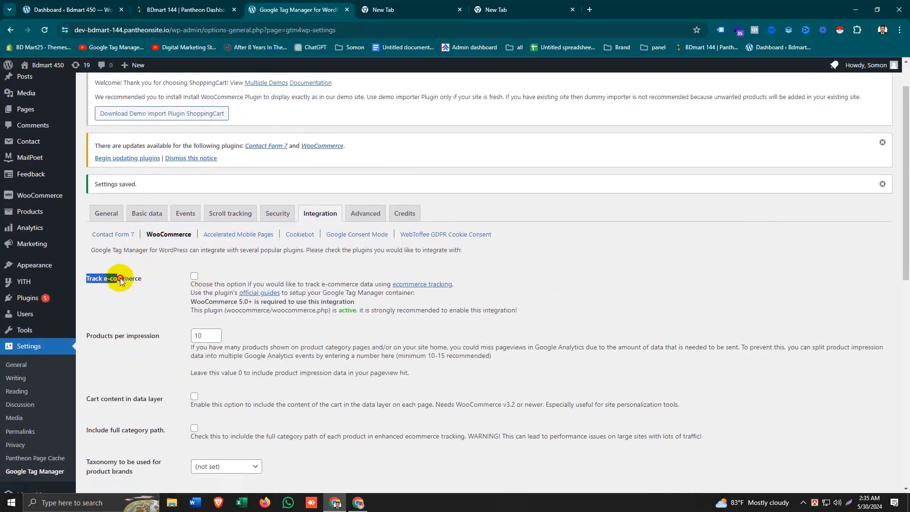
pyautogui.click(153, 286)
pyautogui.click(191, 278)
pyautogui.scroll(-2, 187, 277)
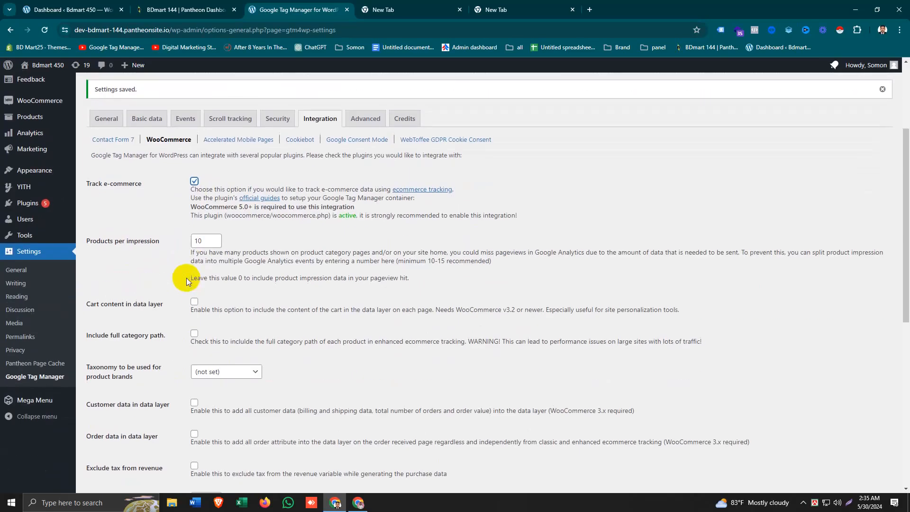
# Set products per impression to 00 and include the cart content in the data layer
pyautogui.doubleClick(195, 241)
pyautogui.write('00')
pyautogui.scroll(-1, 118, 276)
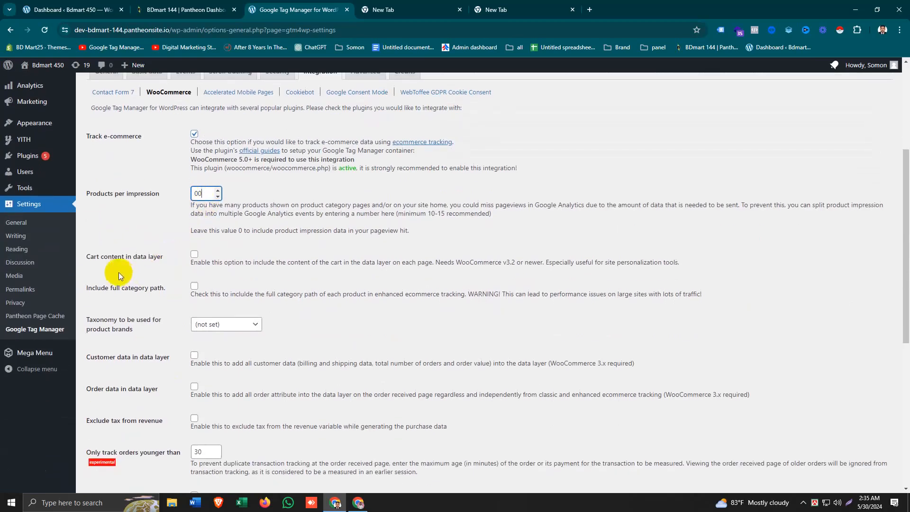
pyautogui.moveTo(89, 256); pyautogui.dragTo(157, 256)
pyautogui.click(193, 256)
pyautogui.scroll(-1, 139, 298)
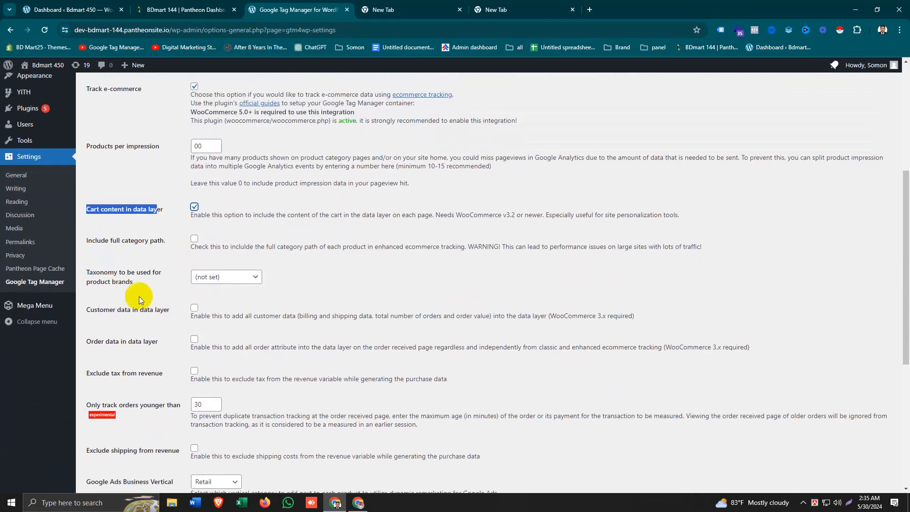
# Enable customer data and order data in the data layer and save the WooCommerce integration settings
pyautogui.doubleClick(90, 310)
pyautogui.click(126, 315)
pyautogui.click(198, 309)
pyautogui.scroll(-2, 201, 308)
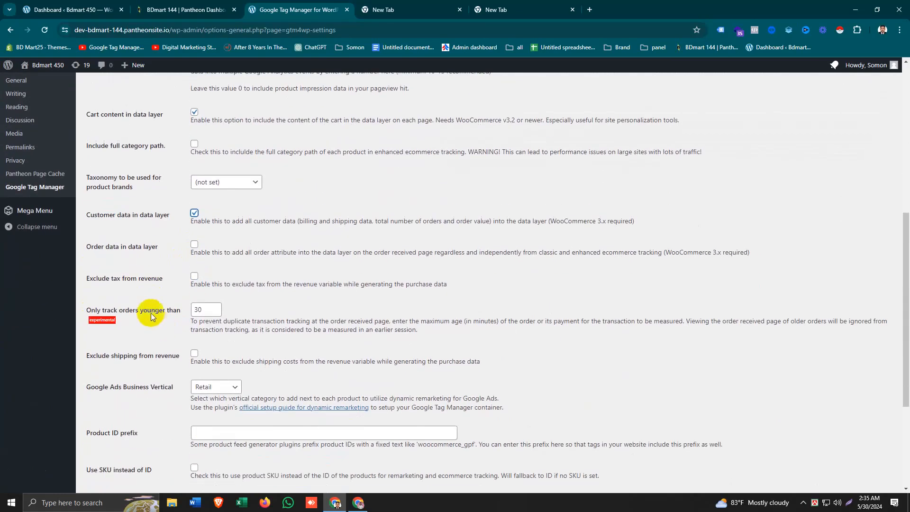
pyautogui.click(175, 260)
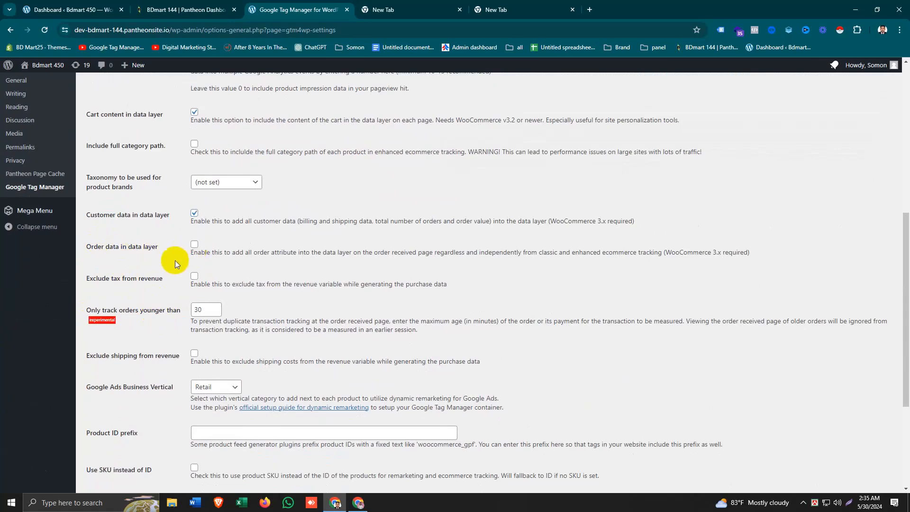
pyautogui.scroll(-2, 149, 298)
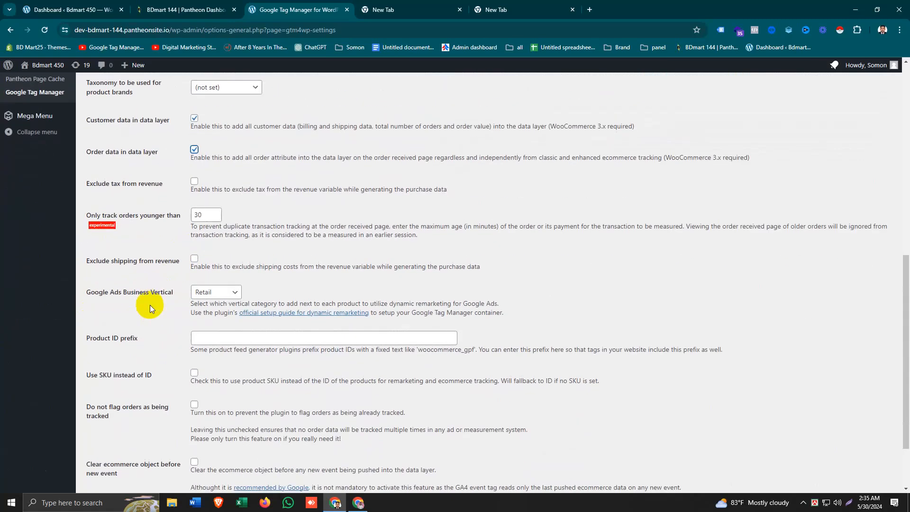
pyautogui.scroll(-2, 115, 306)
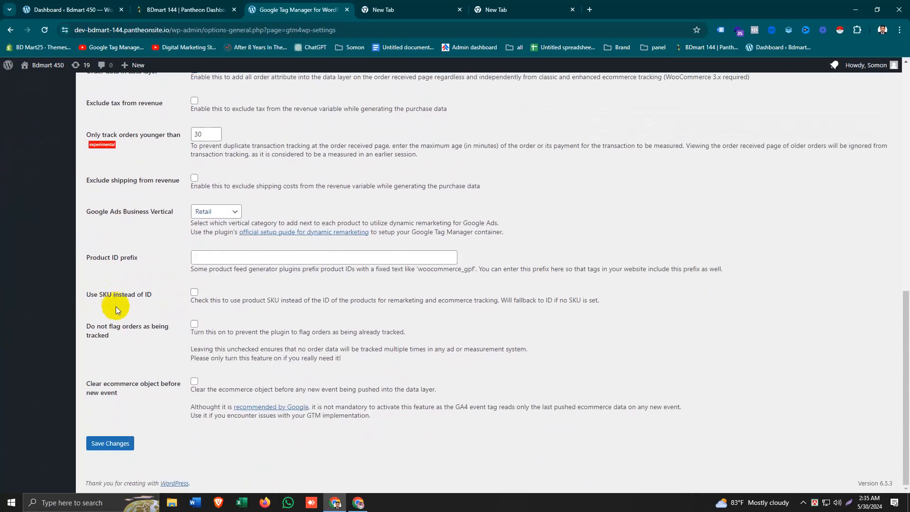
pyautogui.click(105, 450)
pyautogui.scroll(5, 271, 368)
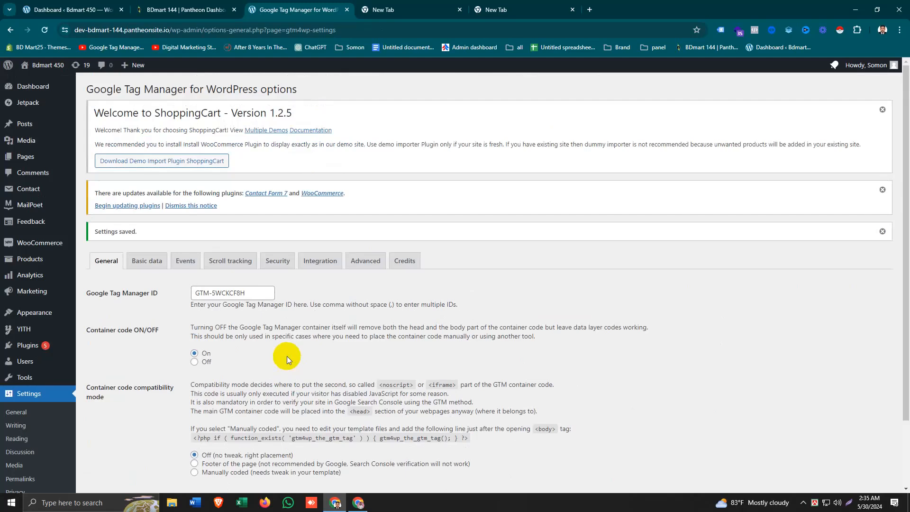
# Enable logged in status, user role, user ID and user name in the Visitors section of the basic data settings
pyautogui.click(315, 261)
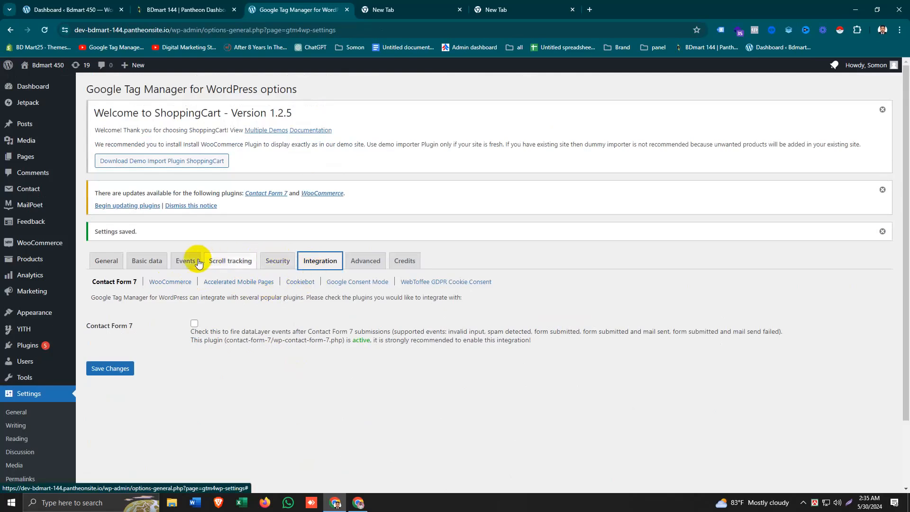
pyautogui.click(146, 261)
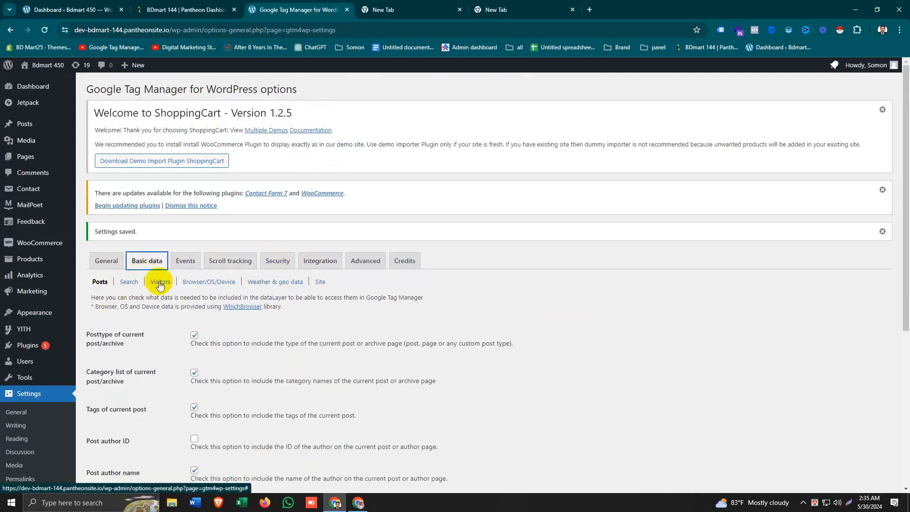
pyautogui.scroll(-1, 160, 283)
pyautogui.click(159, 236)
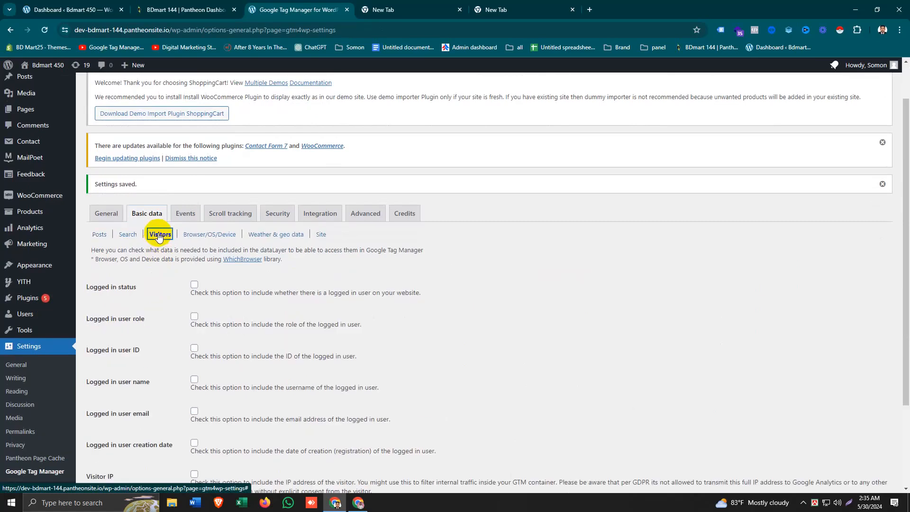
pyautogui.scroll(-2, 158, 235)
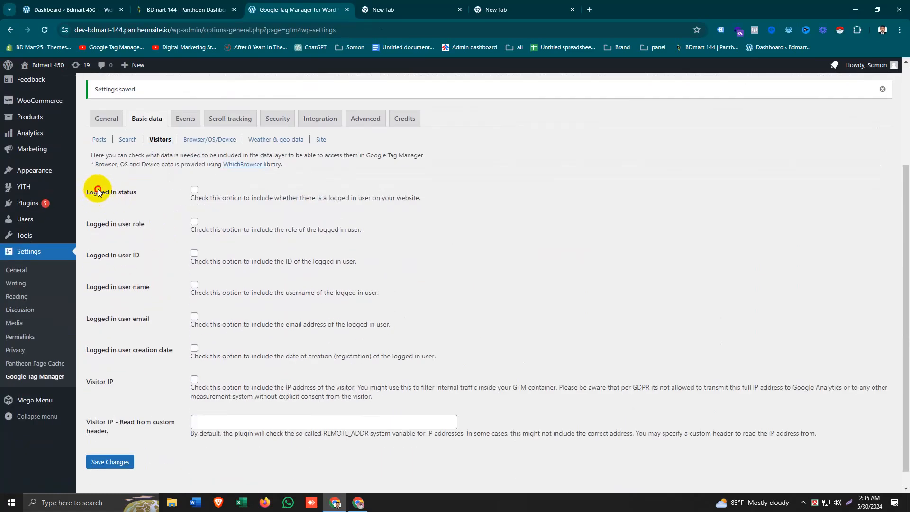
pyautogui.moveTo(98, 191); pyautogui.dragTo(192, 193)
pyautogui.click(193, 190)
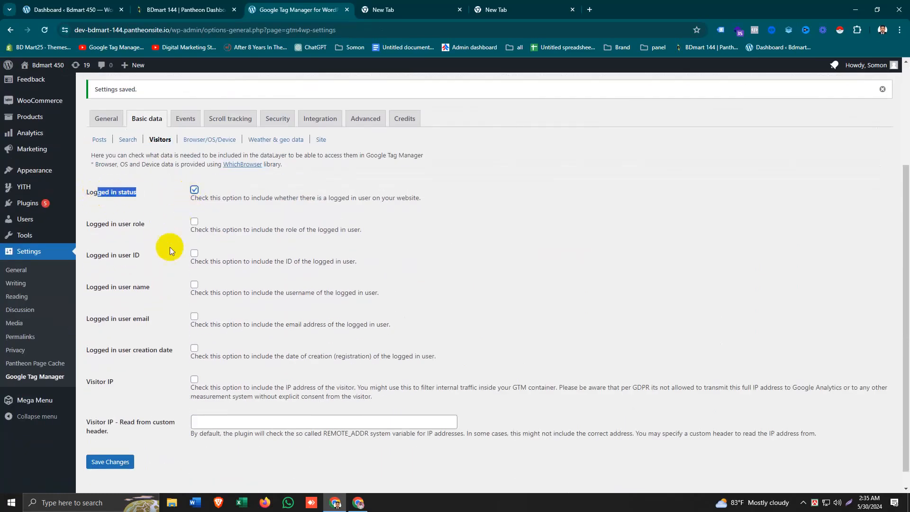
pyautogui.click(195, 253)
pyautogui.click(194, 221)
# Include the visitor IP in the data layer and save the visitor data settings
pyautogui.moveTo(81, 382); pyautogui.dragTo(118, 381)
pyautogui.click(144, 382)
pyautogui.click(194, 380)
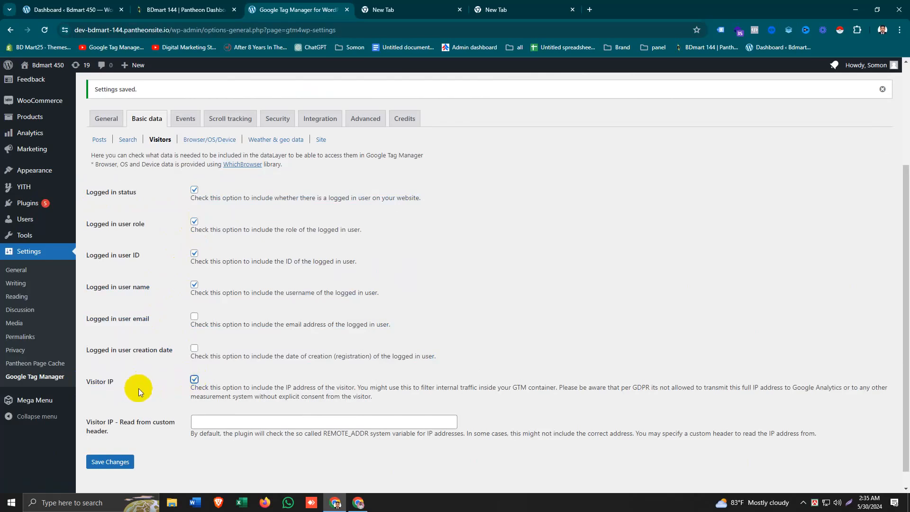
pyautogui.click(110, 462)
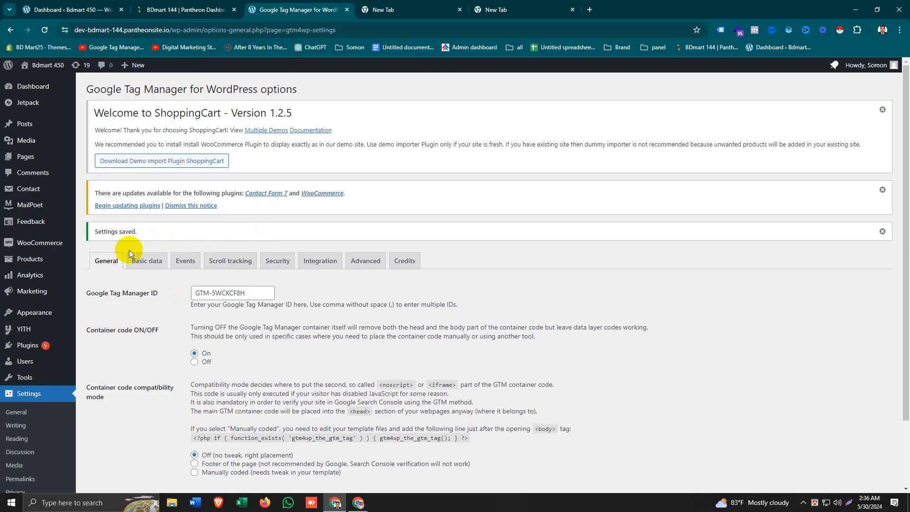
# Open the payment methods in the WooCommerce settings
pyautogui.click(37, 242)
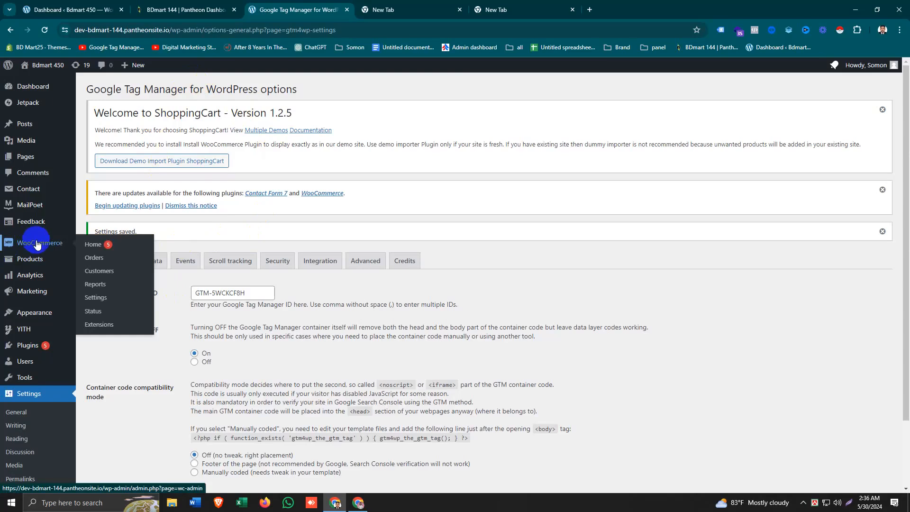
pyautogui.click(38, 243)
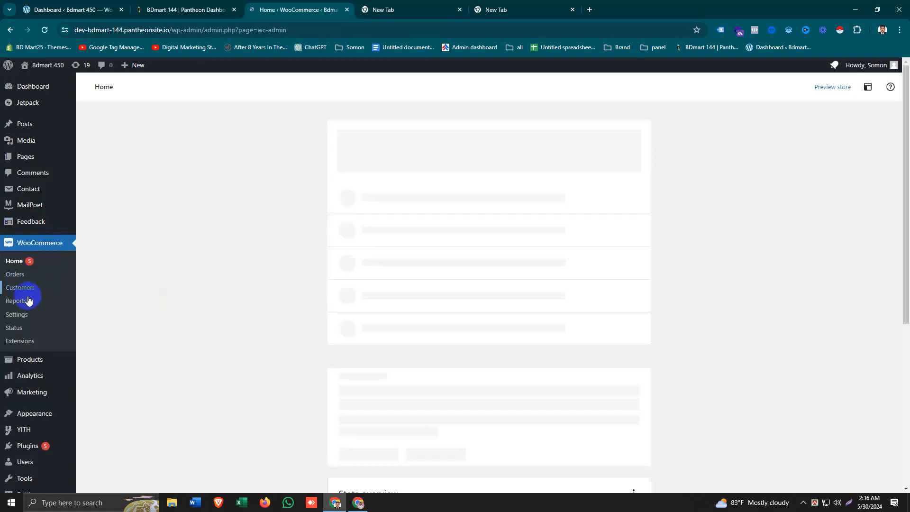
pyautogui.click(25, 315)
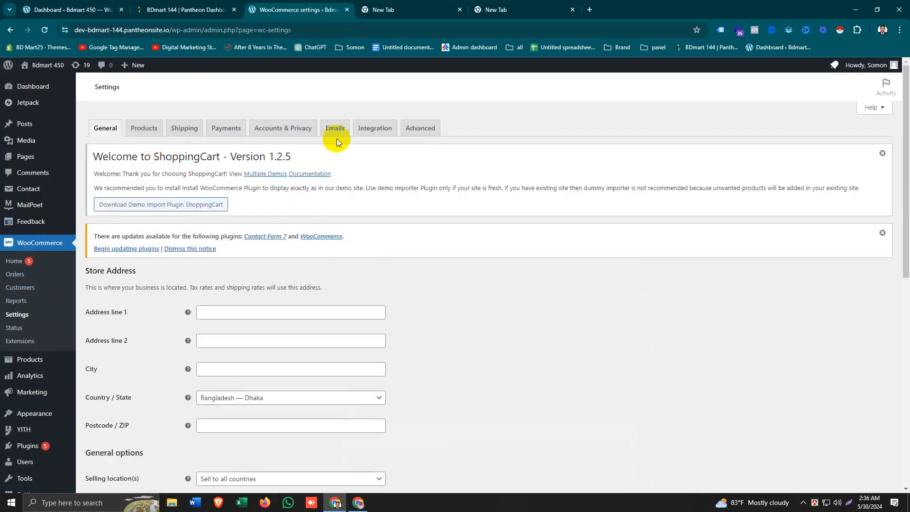
pyautogui.click(225, 128)
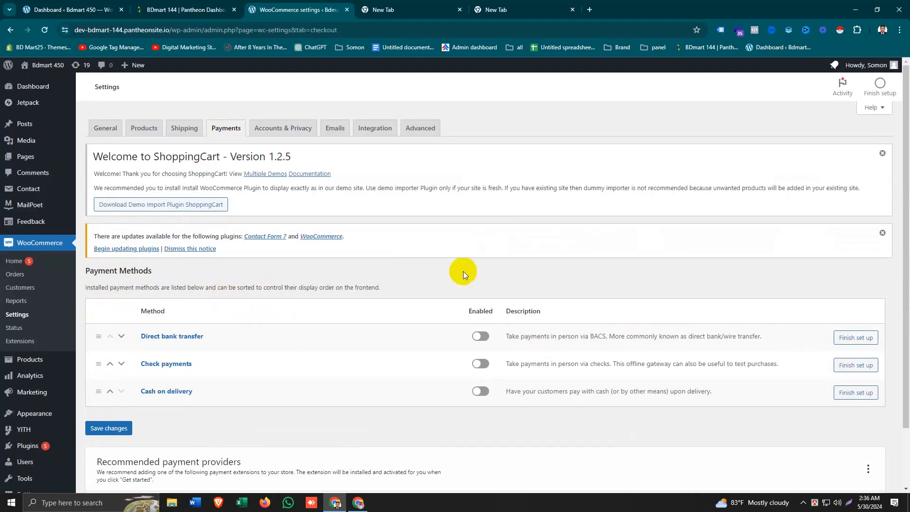
# Dismiss the plugin update and ShoppingCart welcome notices and return to the WooCommerce payment settings
pyautogui.click(882, 233)
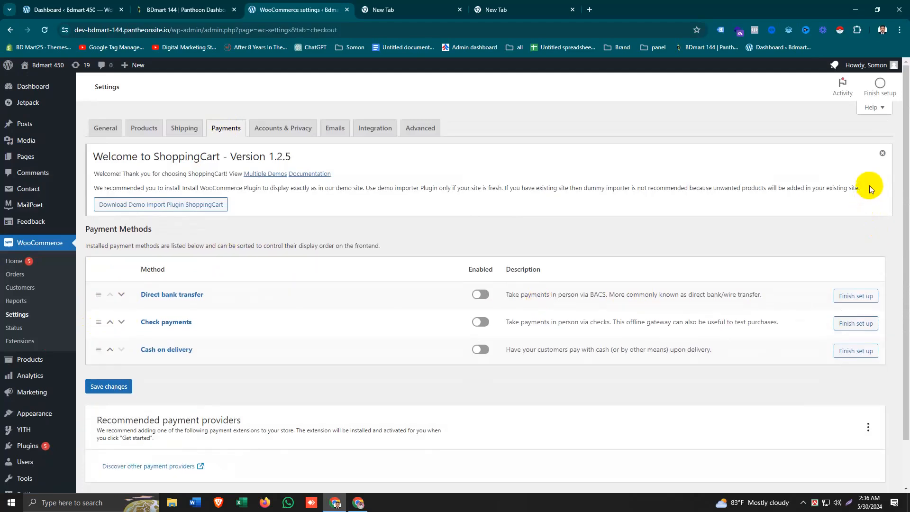
pyautogui.click(882, 155)
pyautogui.scroll(-1, 559, 263)
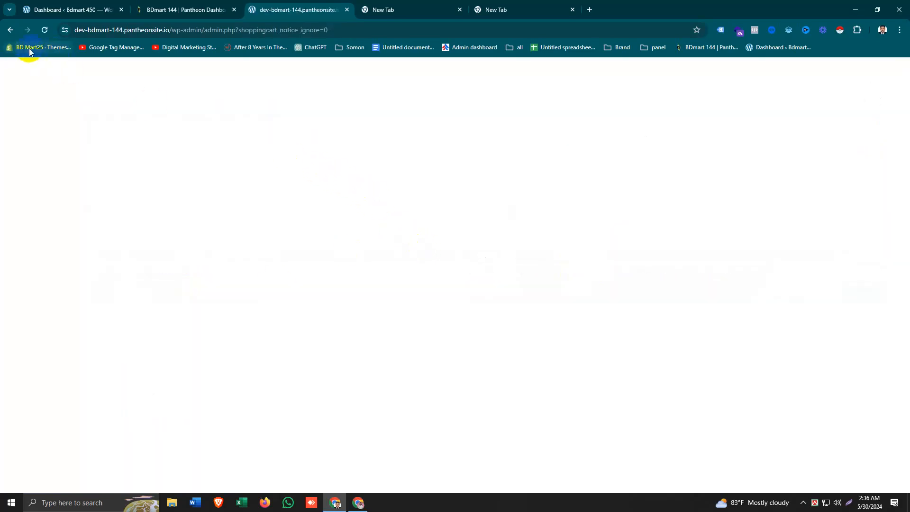
pyautogui.click(12, 31)
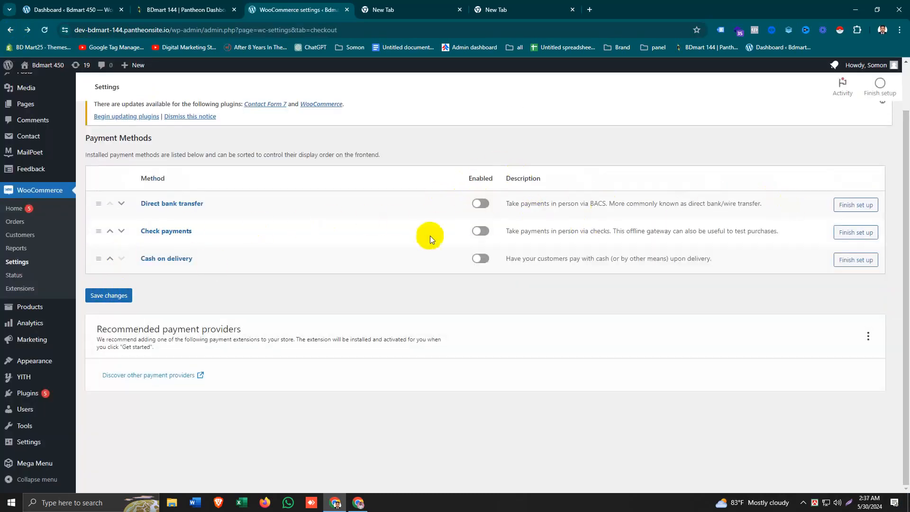
# Move Cash on delivery to first place among the payment methods, enable it and save the changes
pyautogui.click(110, 258)
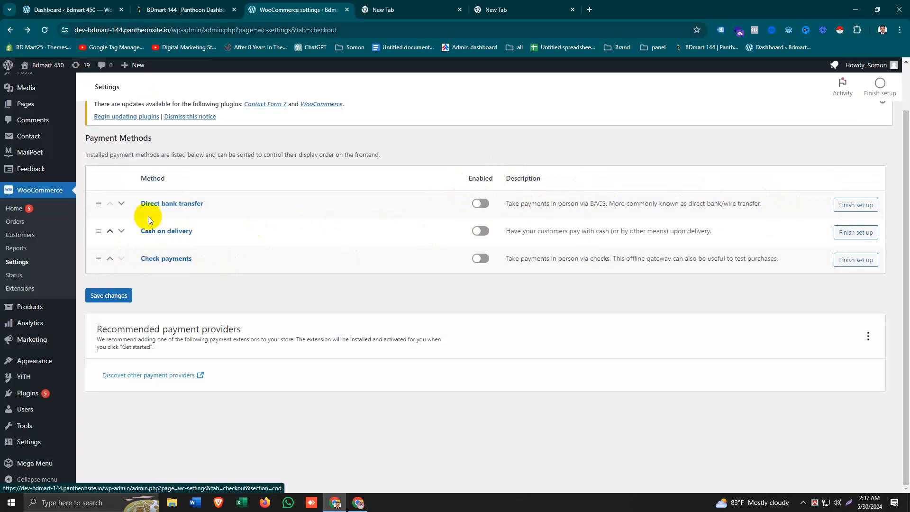
pyautogui.click(111, 231)
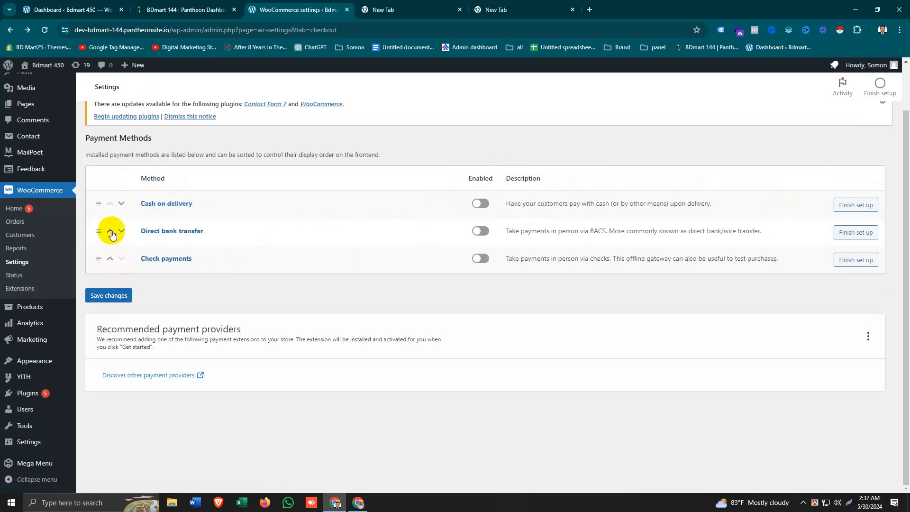
pyautogui.click(479, 204)
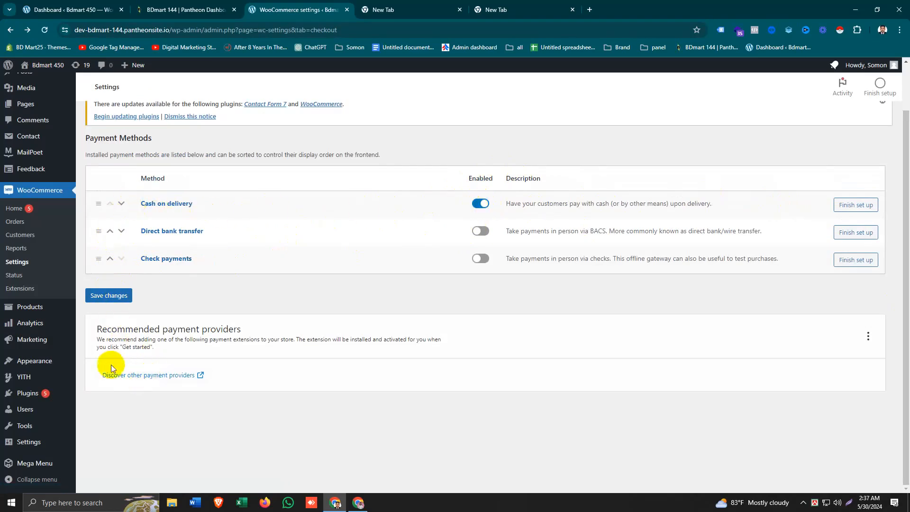
pyautogui.scroll(1, 136, 277)
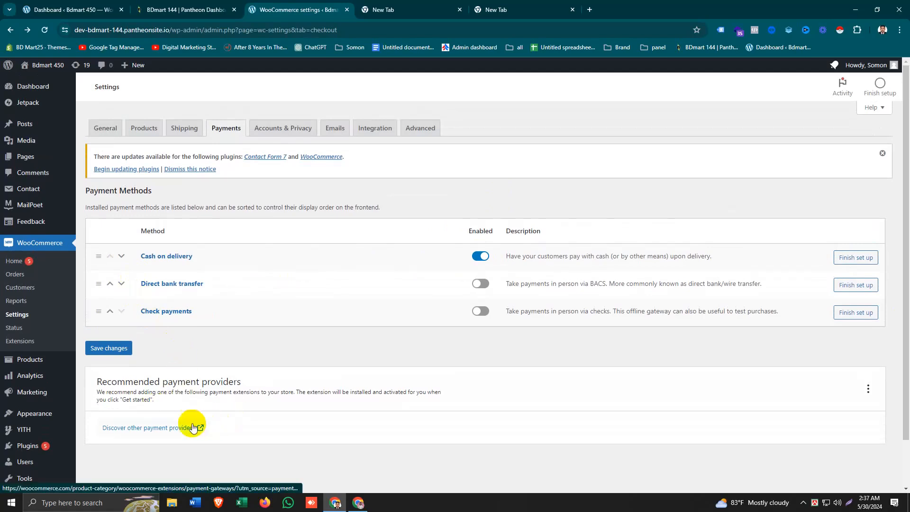
pyautogui.click(105, 348)
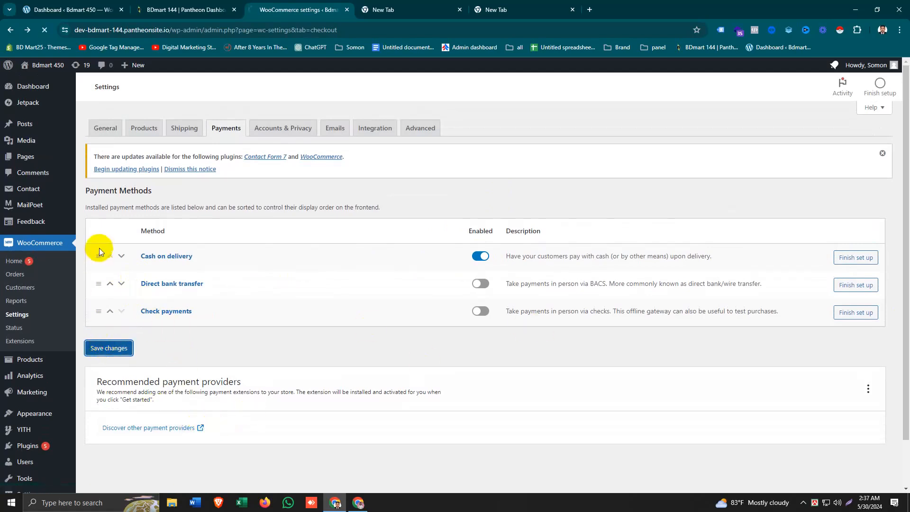